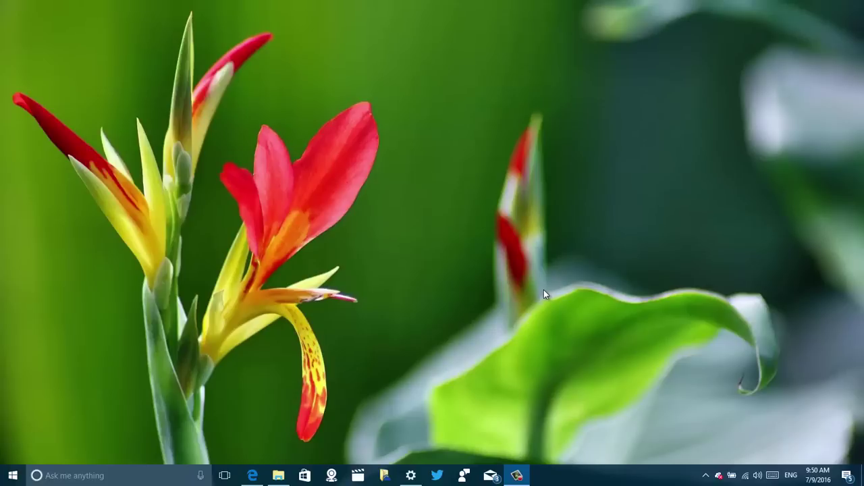
Open Settings and navigate from Home through Update & security to the Recovery page
left_click(410, 475)
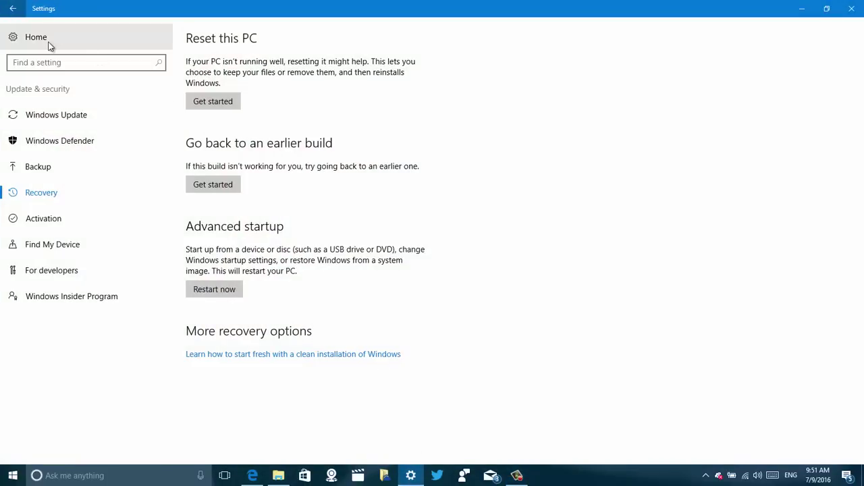
left_click(47, 43)
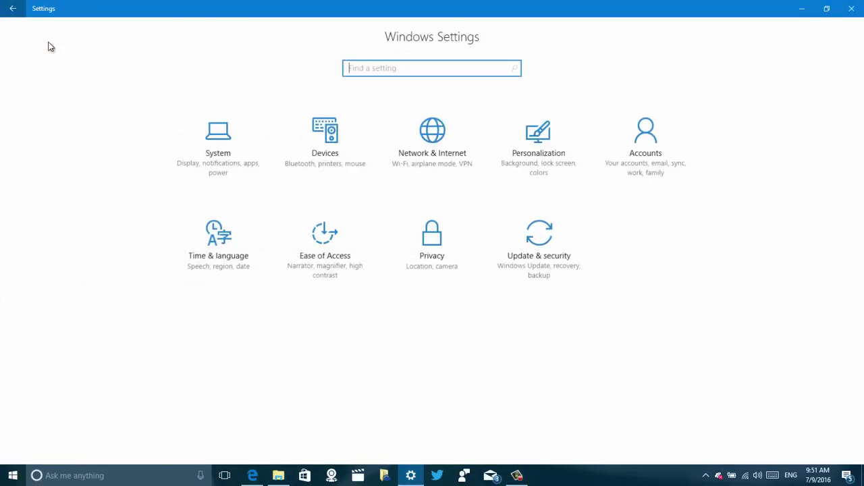
left_click(552, 232)
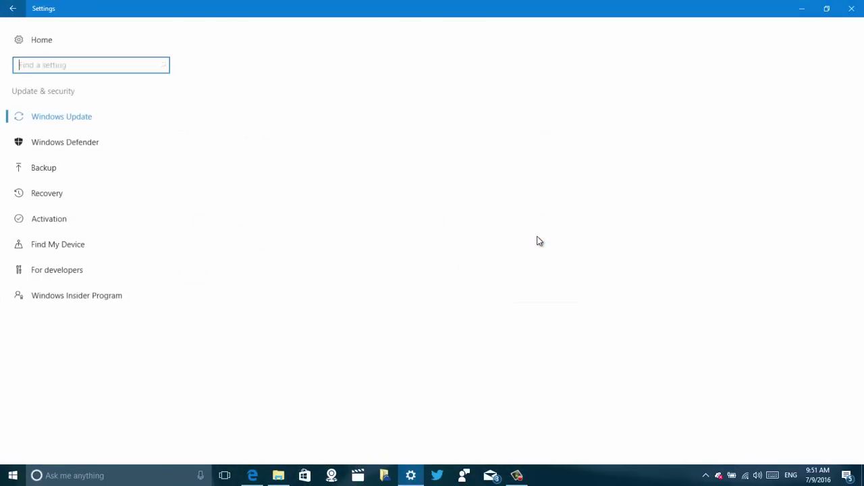
left_click(65, 193)
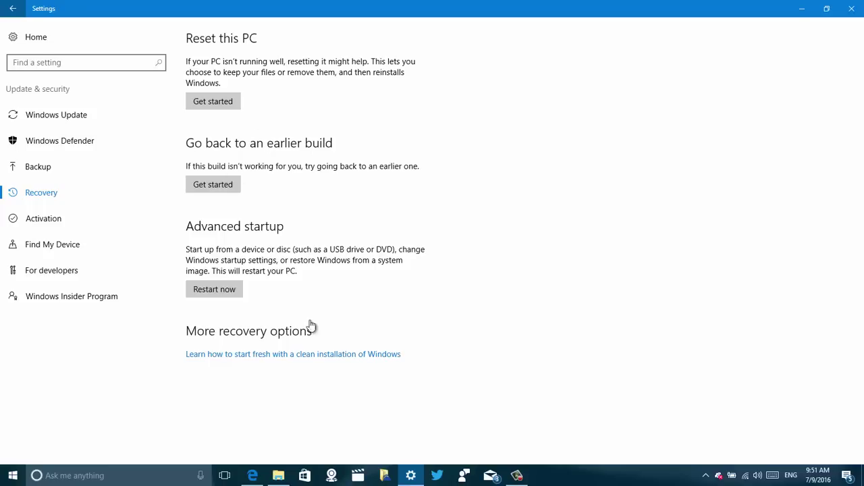
left_click(278, 475)
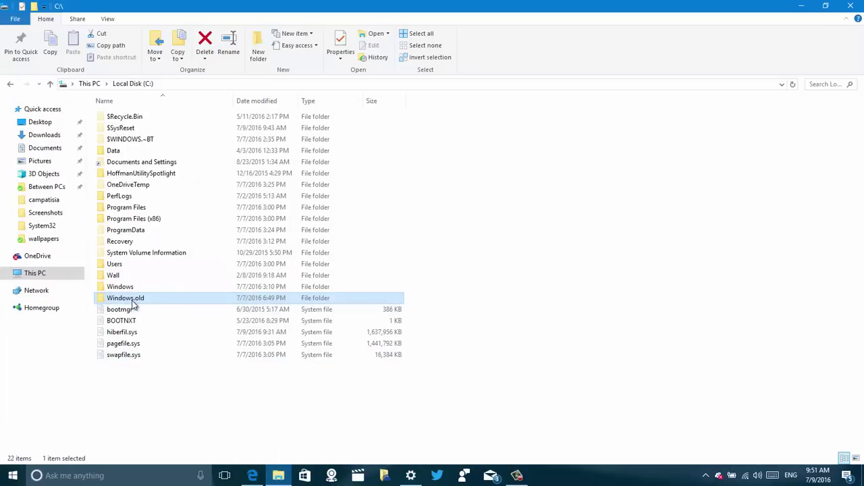
mouse_move(125, 297)
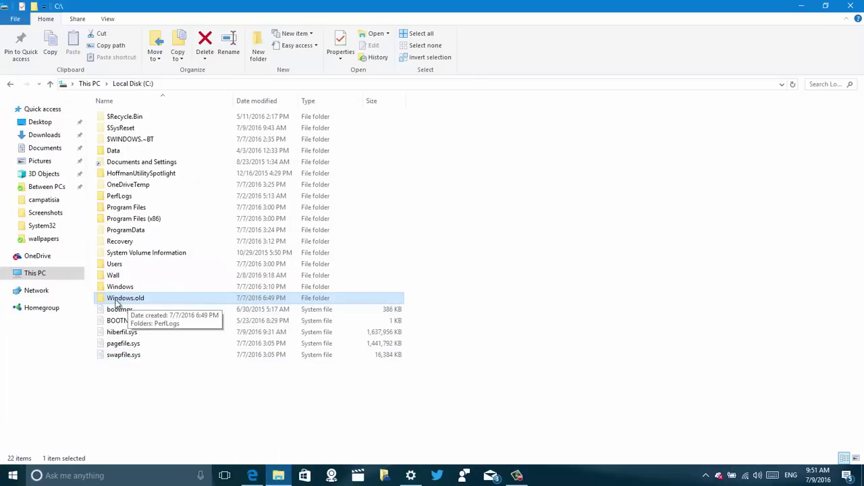
left_click(38, 276)
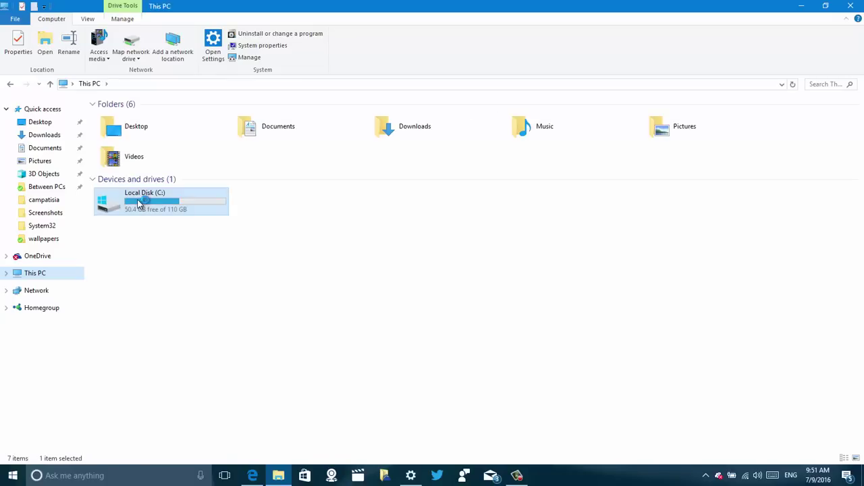
double_click(140, 204)
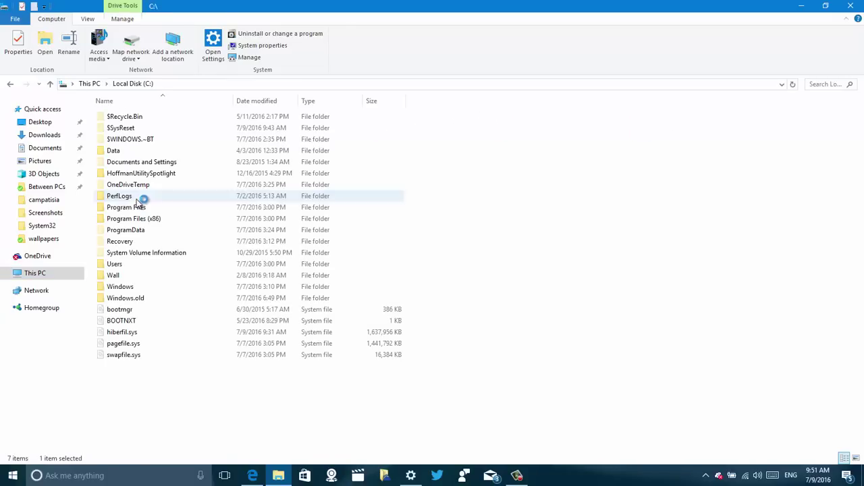
left_click(149, 301)
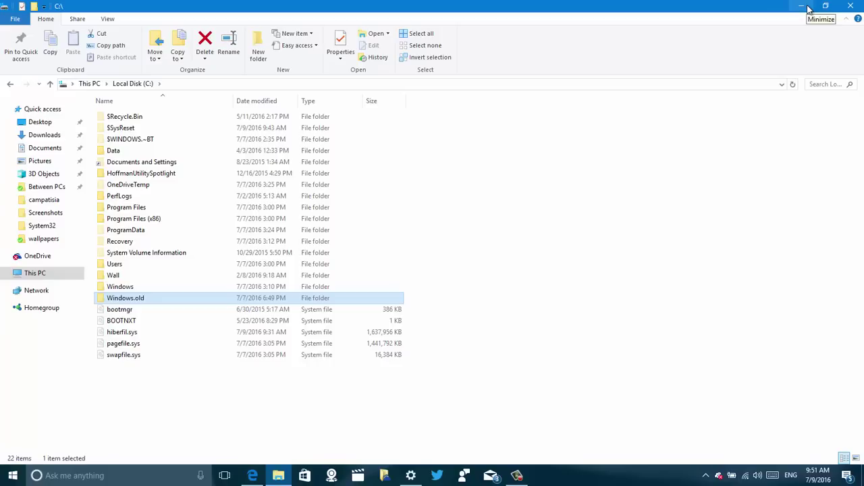
left_click(809, 8)
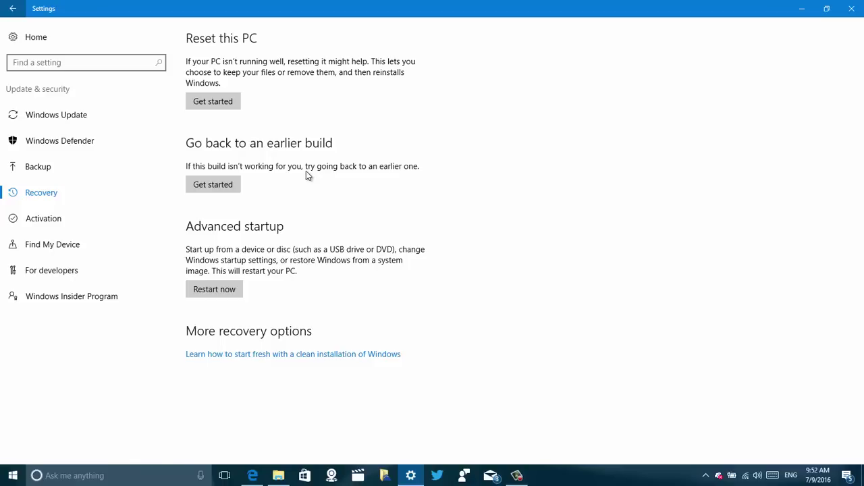
left_click(284, 477)
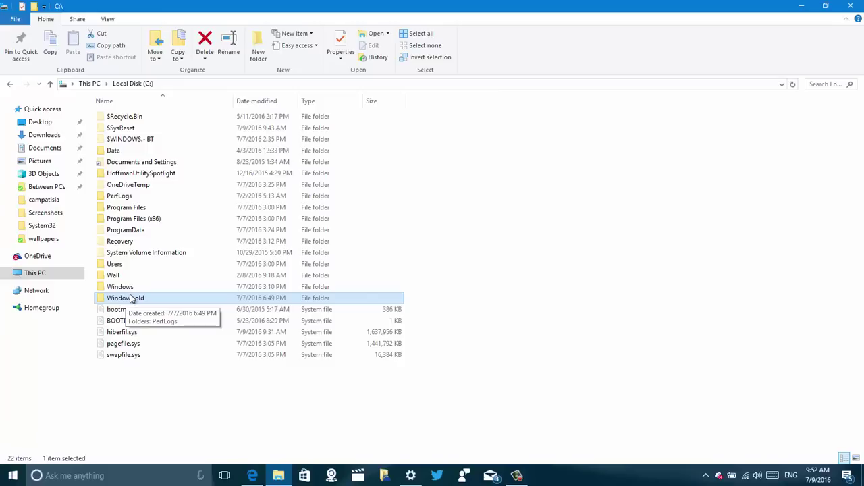
Start Go back to an earlier build and choose 'For another reason' as the reason
left_click(282, 477)
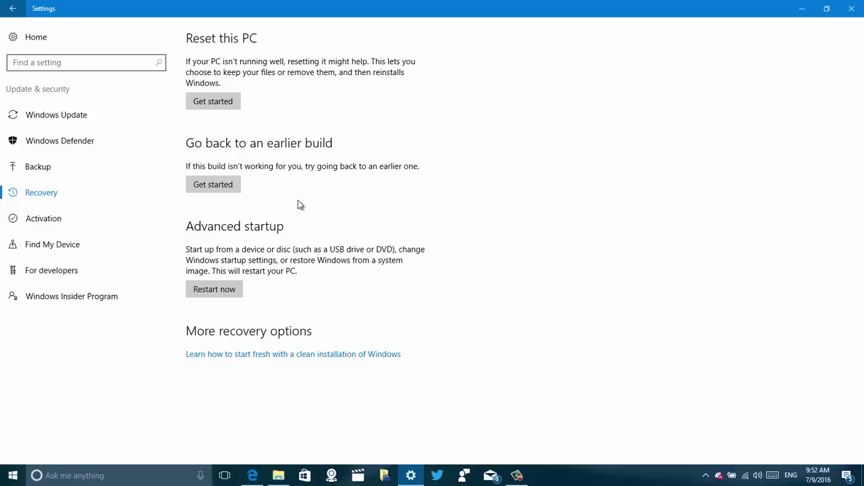
left_click(216, 186)
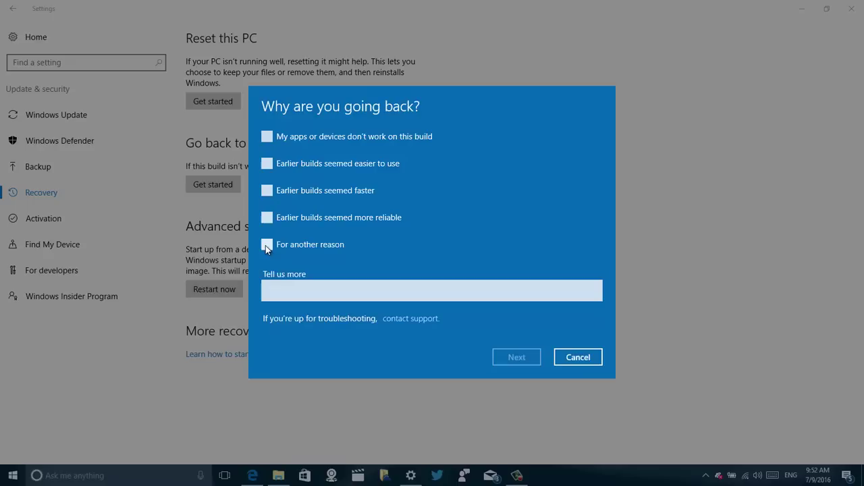
left_click(267, 245)
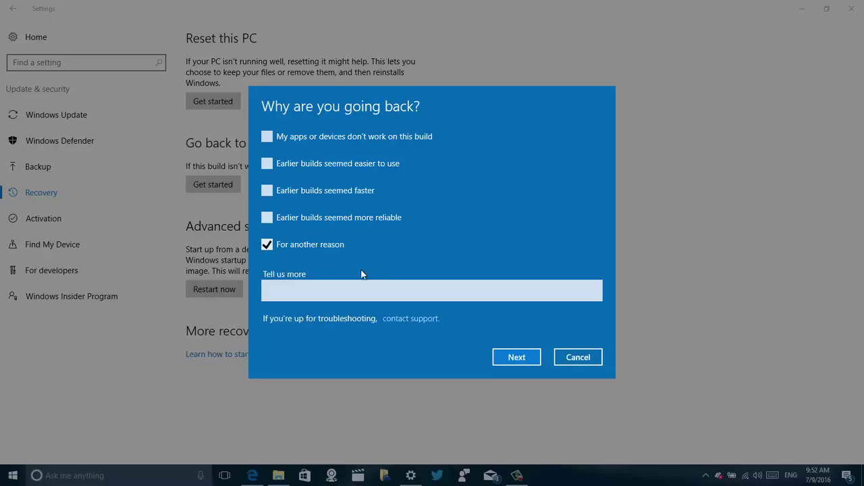
left_click(517, 360)
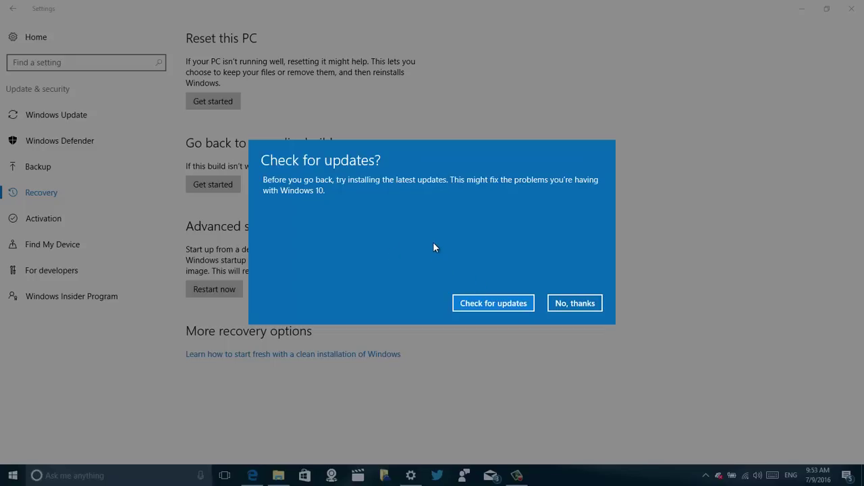
Decline the Check for updates? prompt with No, thanks
left_click(562, 305)
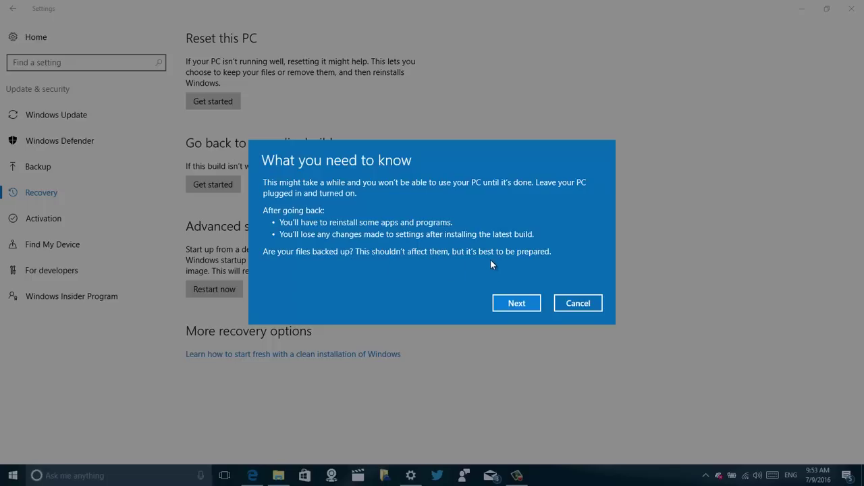
Continue past the What you need to know and Don't get locked out warnings
left_click(506, 306)
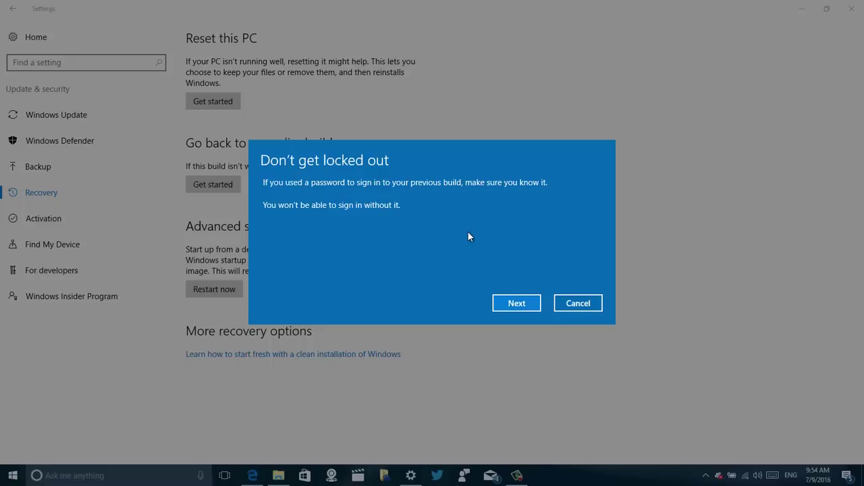
left_click(514, 304)
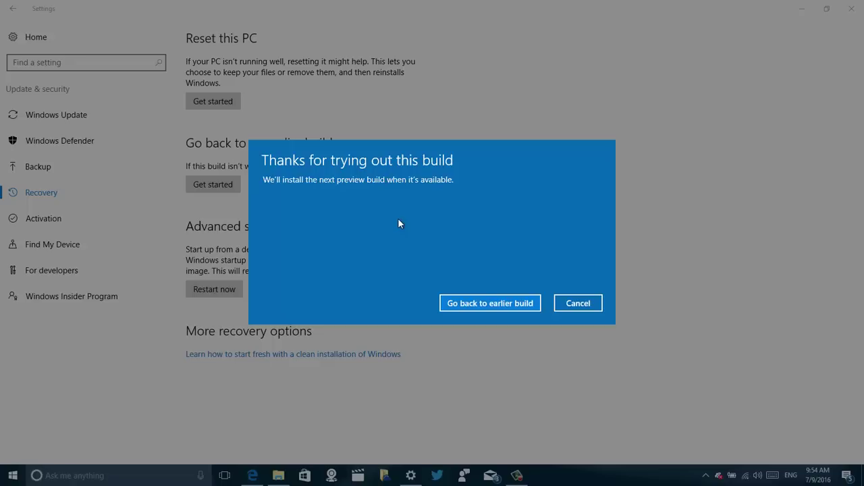
left_click(462, 304)
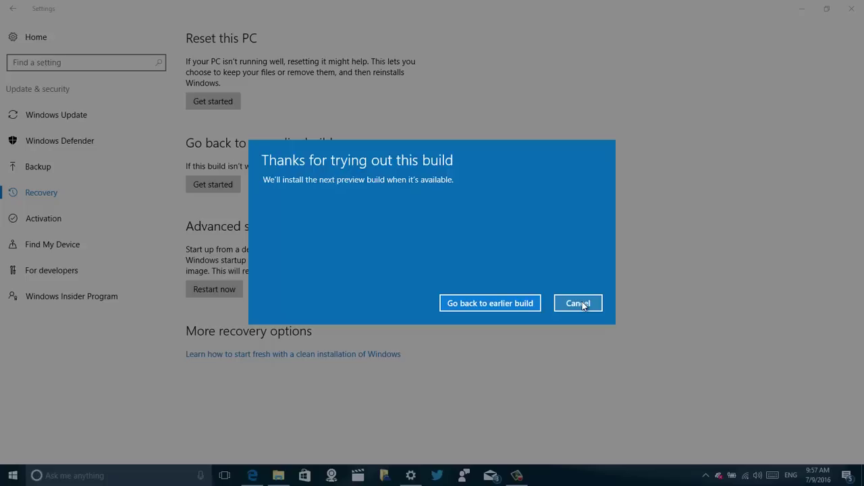
Cancel the rollback at the 'Thanks for trying out this build' confirmation
left_click(584, 305)
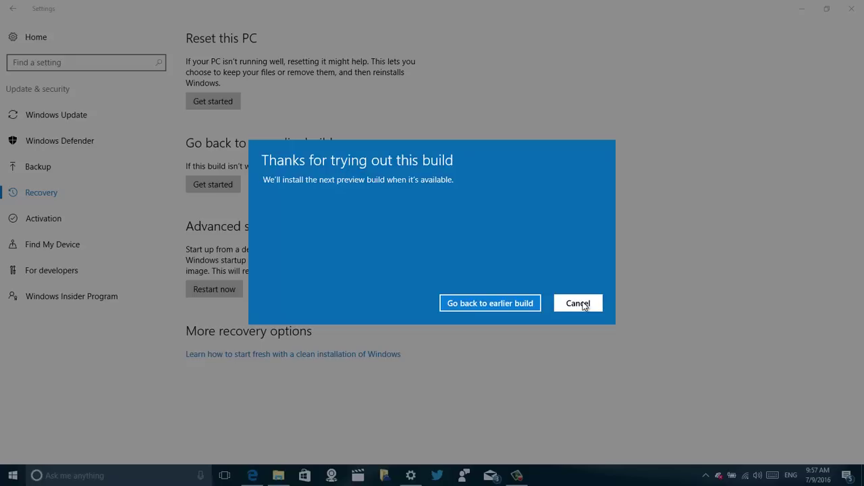